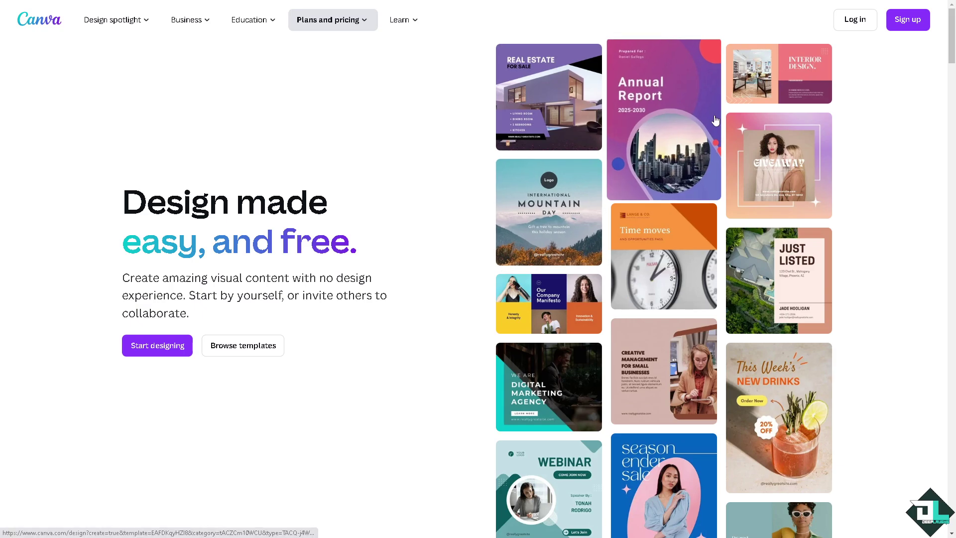
# Open the 'Log in or sign up in seconds' dialog from the homepage's Sign up button.
pyautogui.click(915, 24)
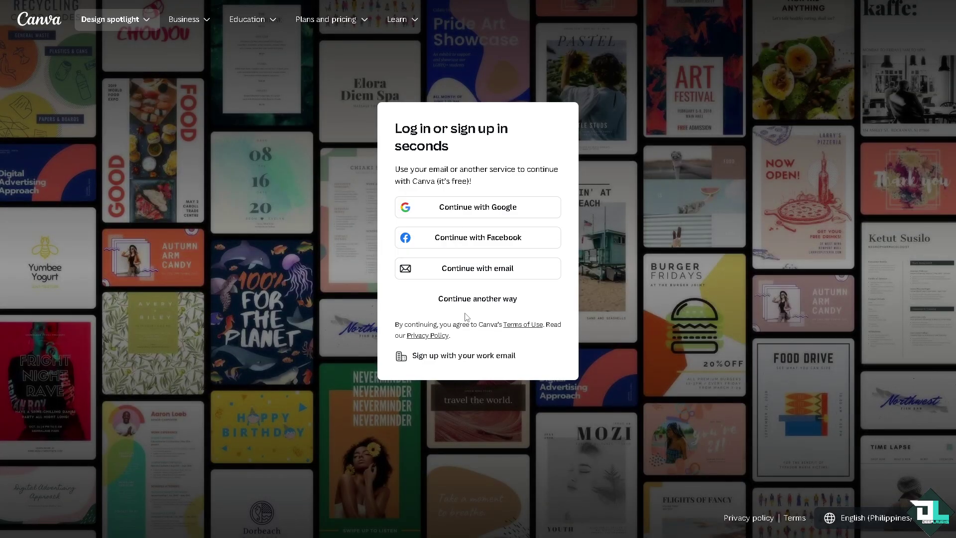
# Choose 'Continue another way' to reveal the other sign-in providers.
pyautogui.click(472, 302)
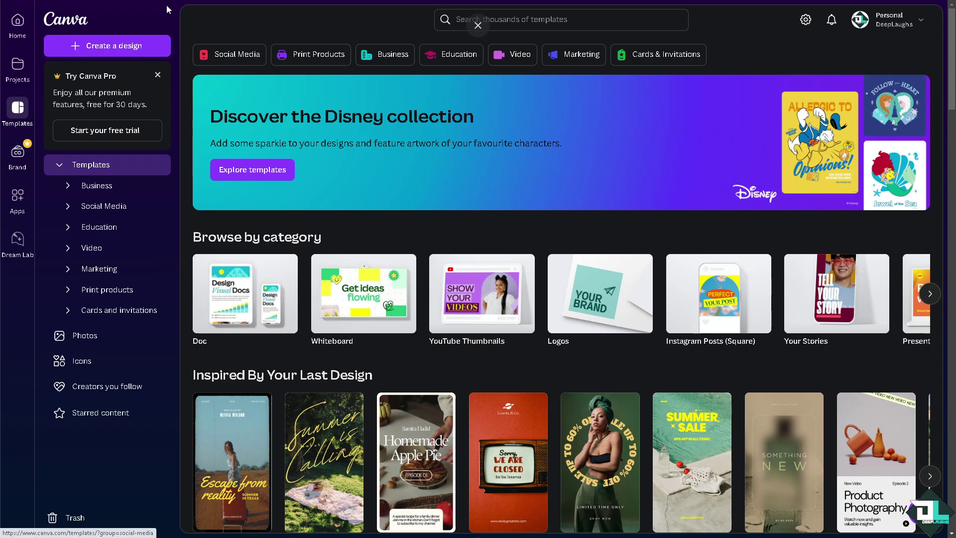
# Browse the Create a design categories, then start a 1280×720 px YouTube Thumbnail from Social media.
pyautogui.click(112, 46)
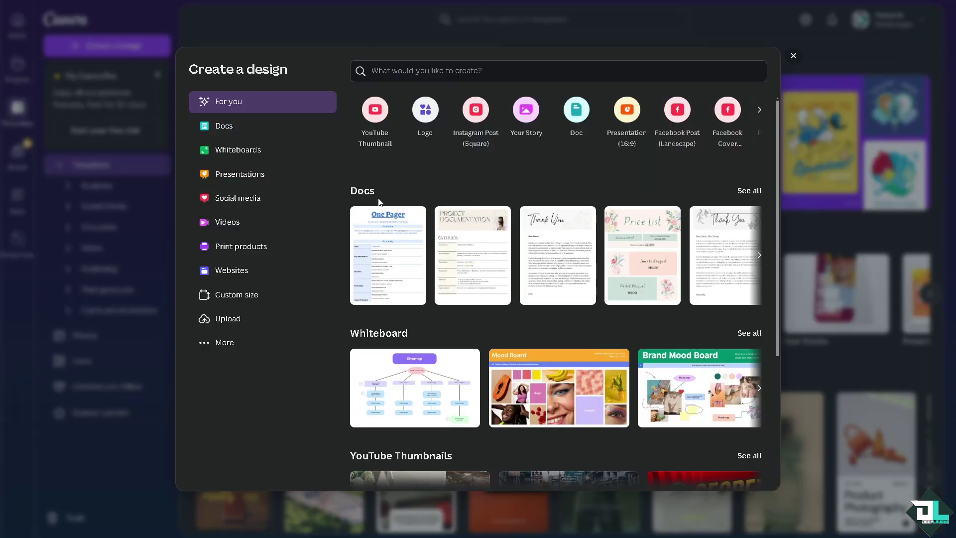
pyautogui.click(239, 200)
pyautogui.click(235, 224)
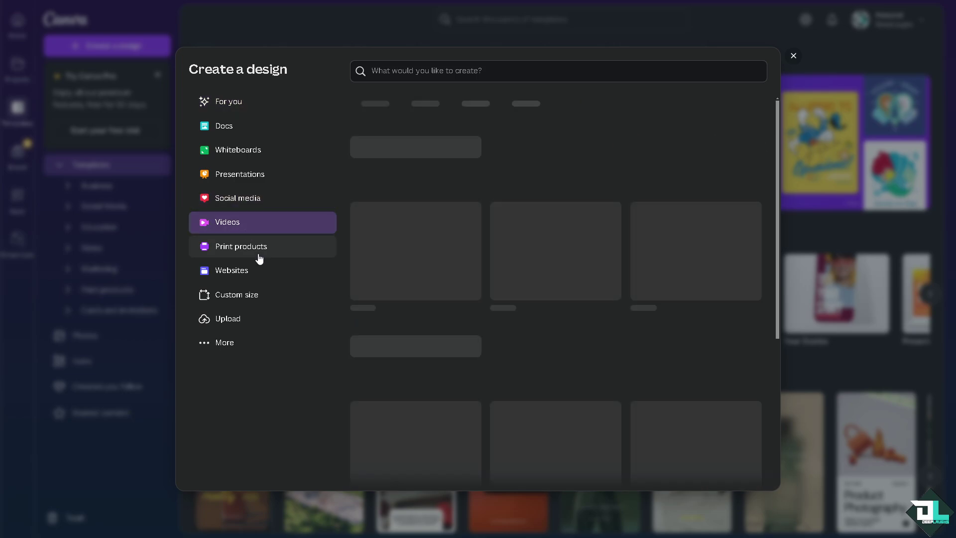
pyautogui.click(258, 254)
pyautogui.click(243, 270)
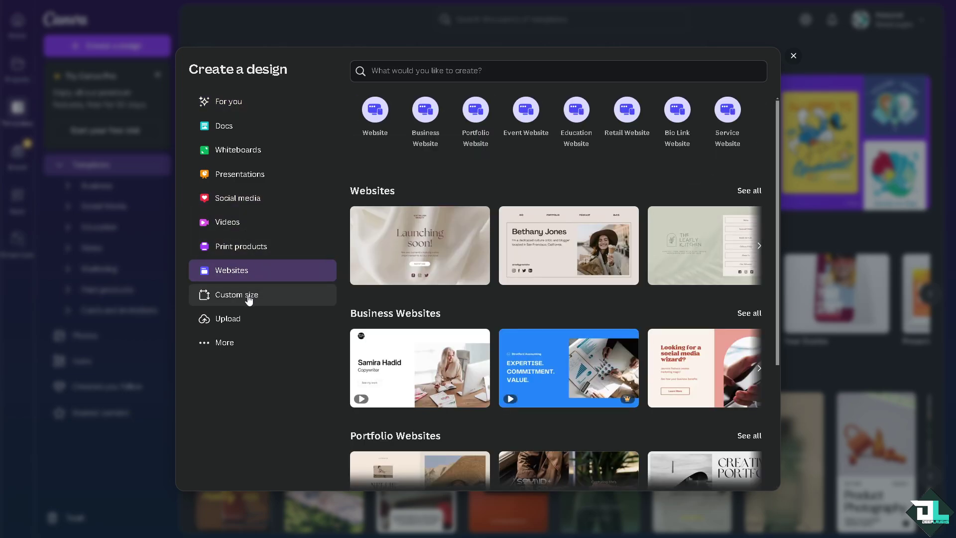
pyautogui.click(248, 298)
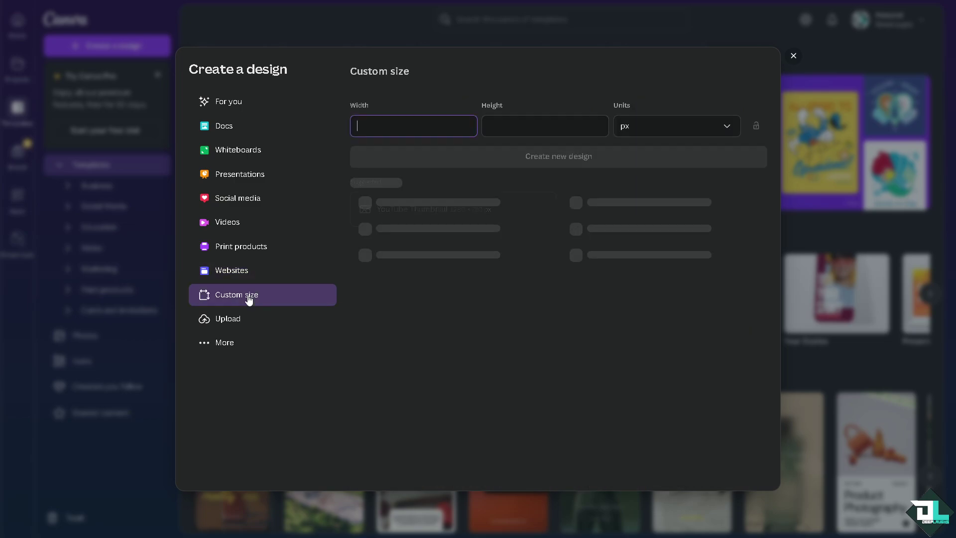
pyautogui.click(241, 200)
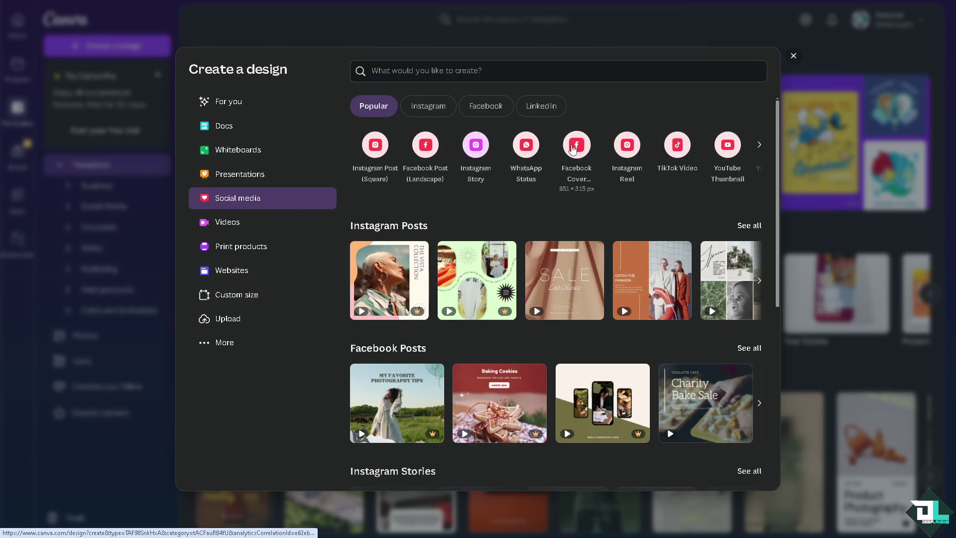
pyautogui.click(728, 146)
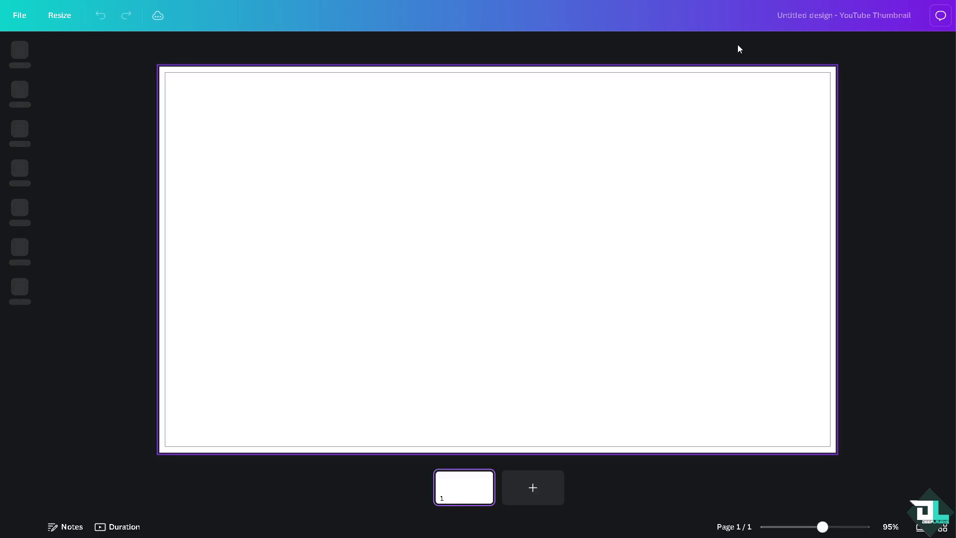
# Retitle the untitled design as 'How to Export Image in Canva'.
pyautogui.click(754, 15)
pyautogui.write('How to Export Image in Canva')
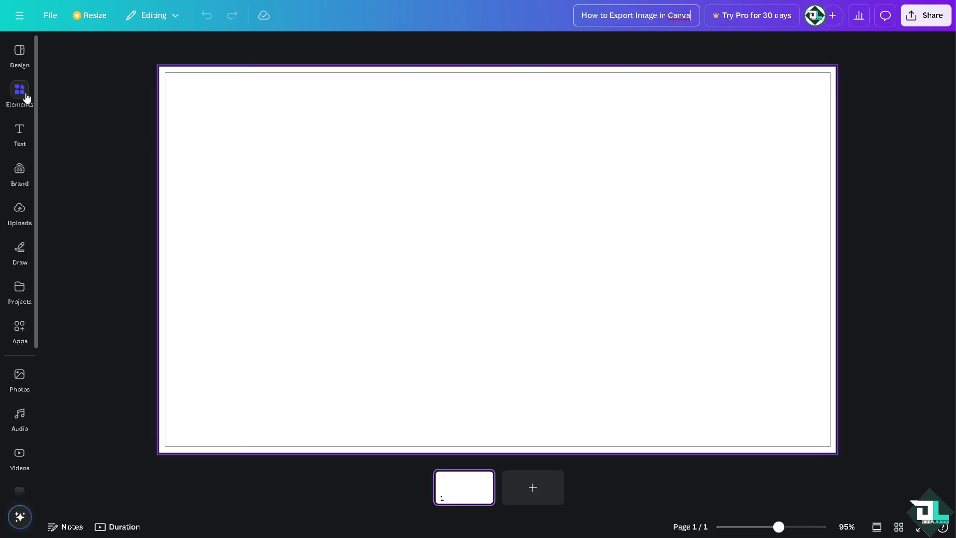
pyautogui.moveTo(18, 212)
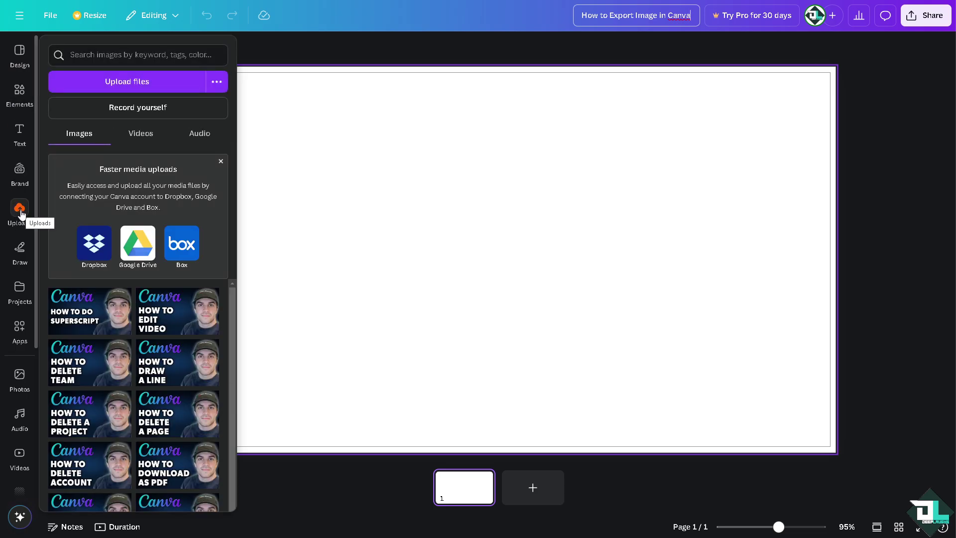
# Upload the HOW TO EXPORT IMAGE thumbnail, stretch it across page 1, and add page 2.
pyautogui.click(173, 88)
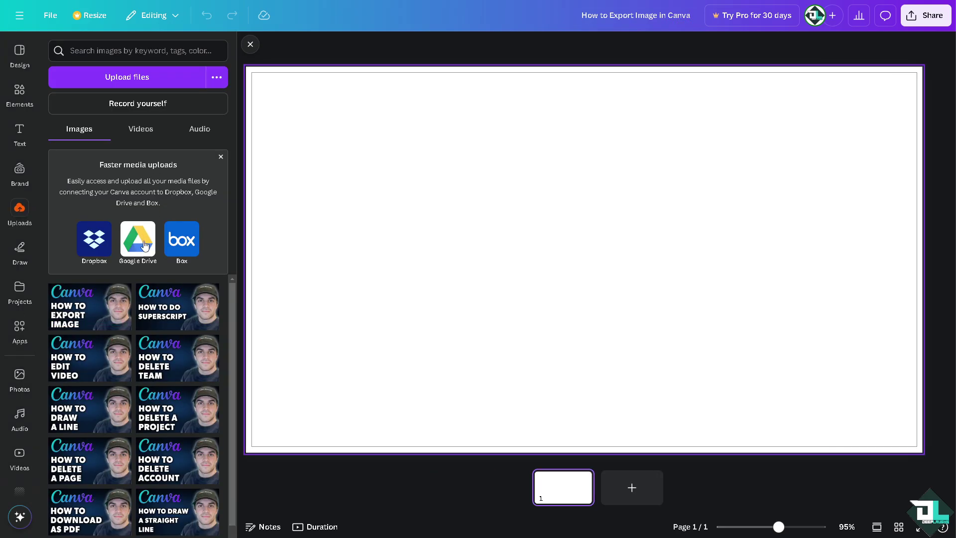
pyautogui.click(77, 307)
pyautogui.click(250, 44)
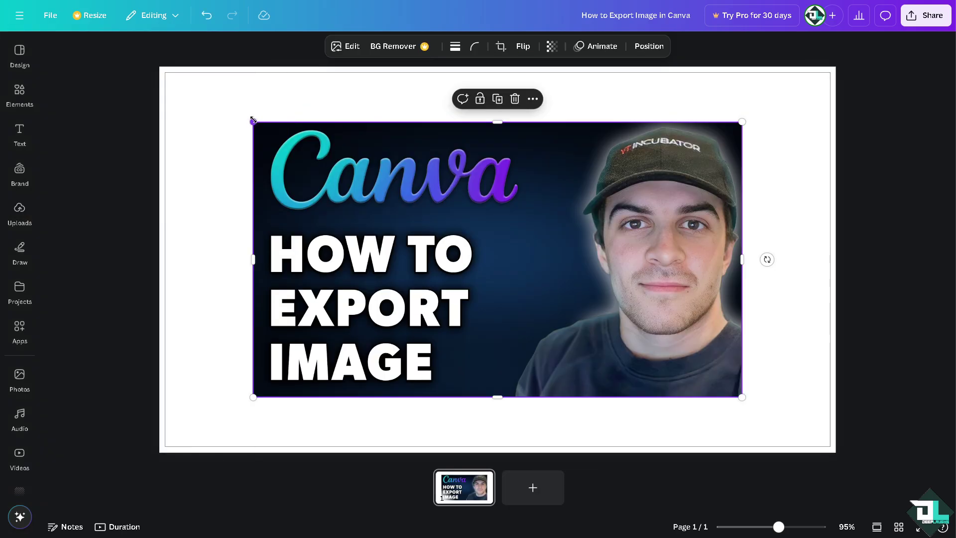
pyautogui.moveTo(252, 121); pyautogui.dragTo(165, 72)
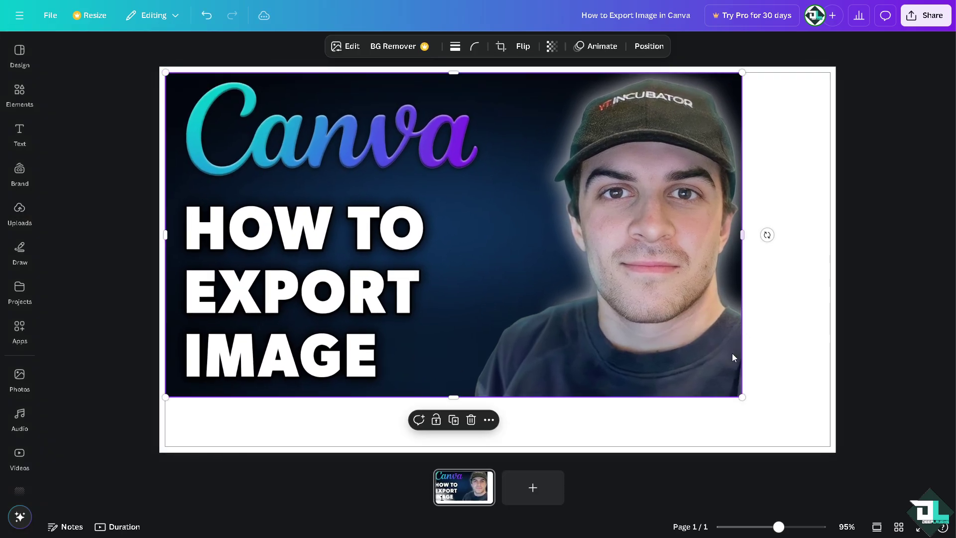
pyautogui.moveTo(742, 398); pyautogui.dragTo(830, 447)
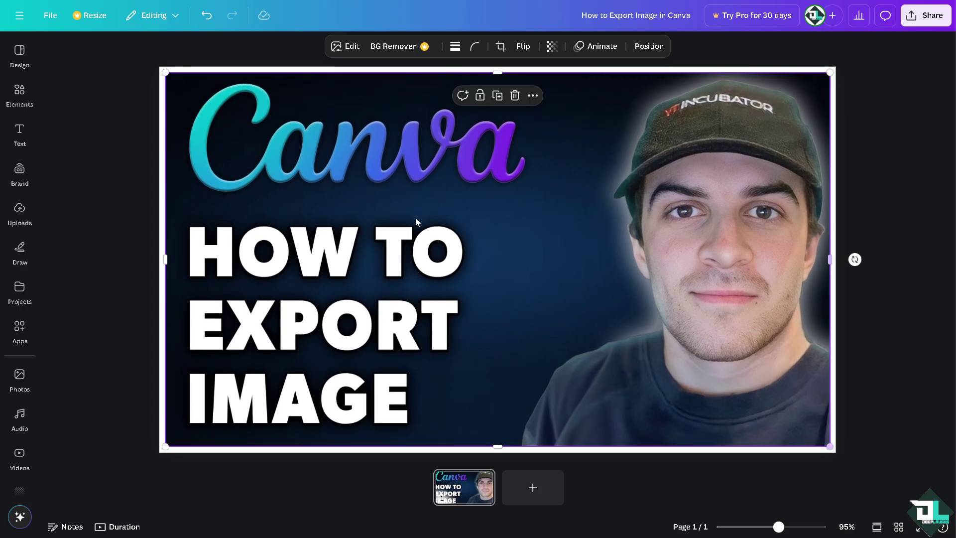
pyautogui.click(509, 487)
# Place the 30-second jack-o'-lantern stock video on page 2, stretched to cover it.
pyautogui.click(19, 454)
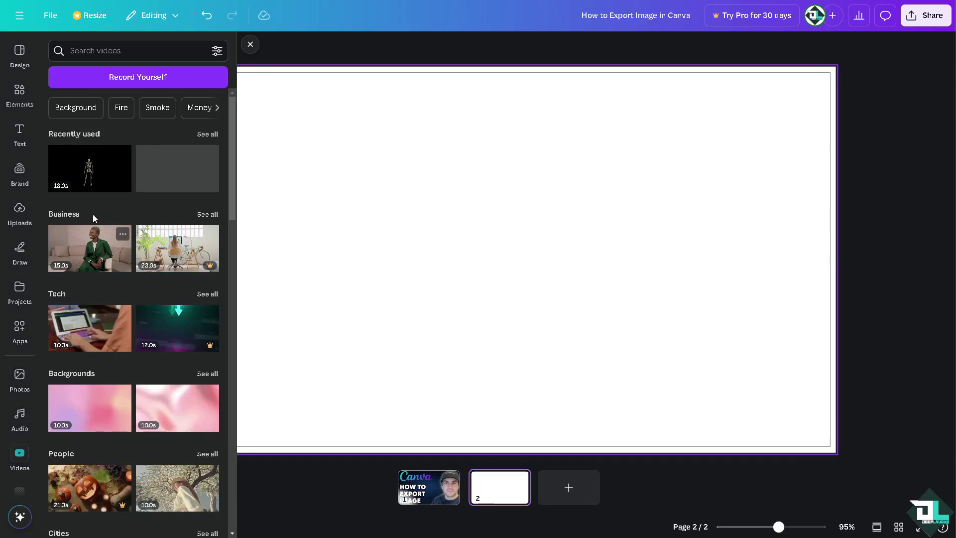
pyautogui.click(199, 179)
pyautogui.moveTo(461, 175); pyautogui.dragTo(391, 140)
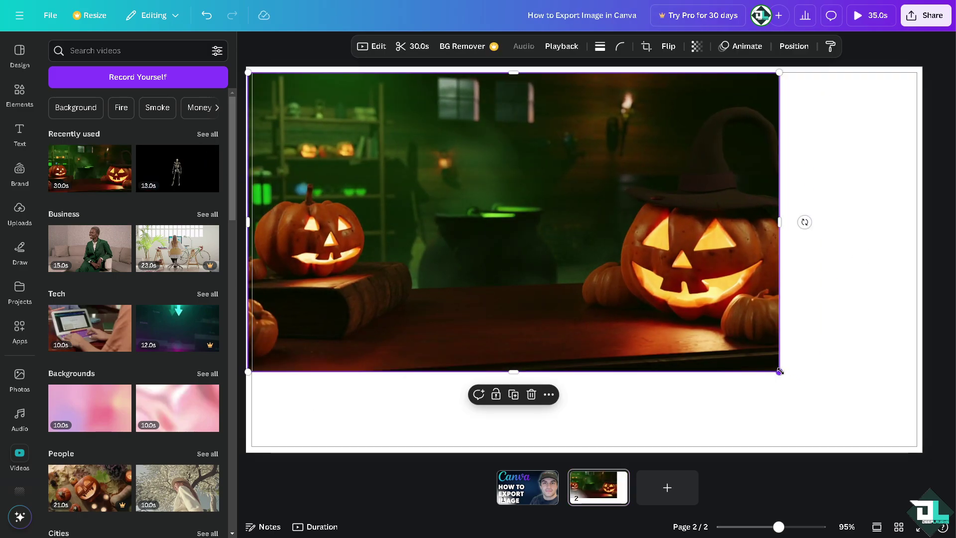
pyautogui.moveTo(778, 370); pyautogui.dragTo(917, 449)
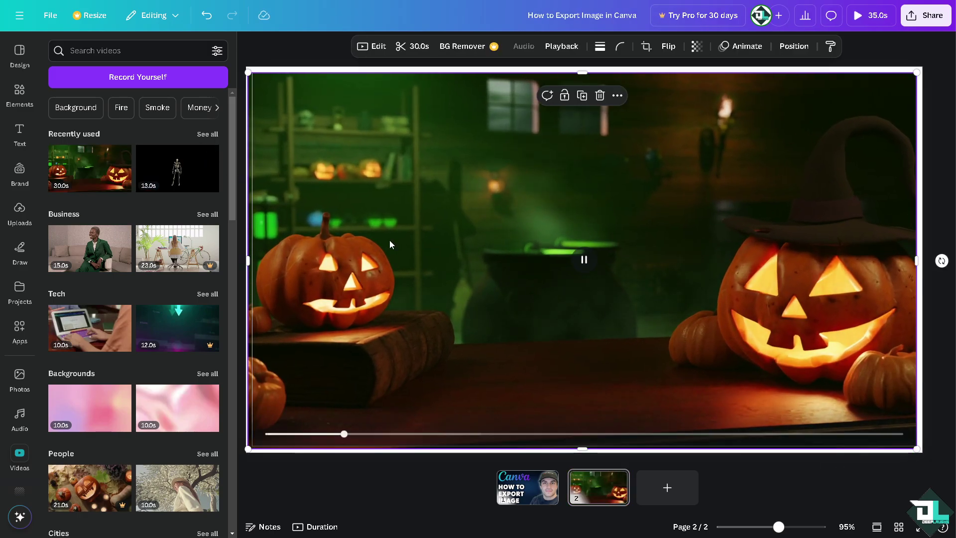
pyautogui.click(19, 133)
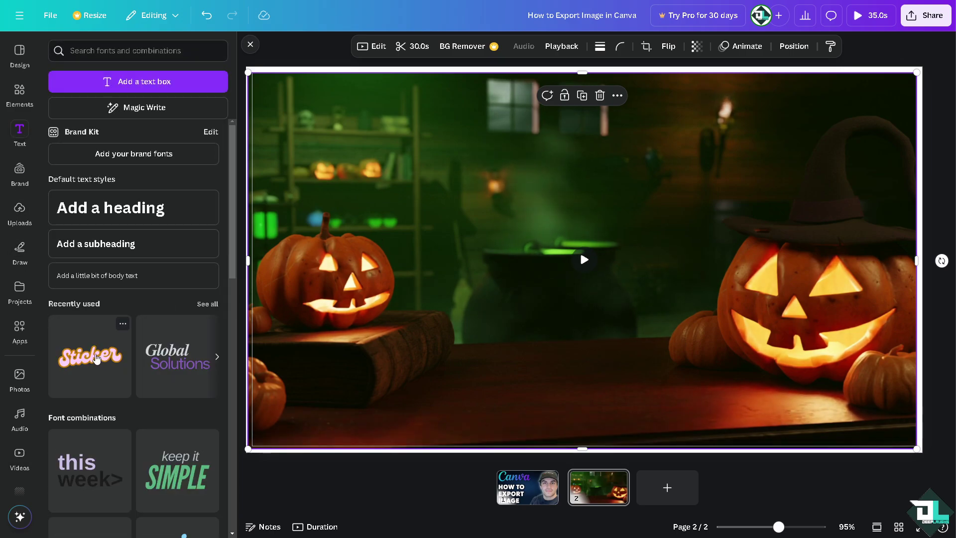
# Add Sticker-style text, replace it with the title, and set font size 100.
pyautogui.click(124, 367)
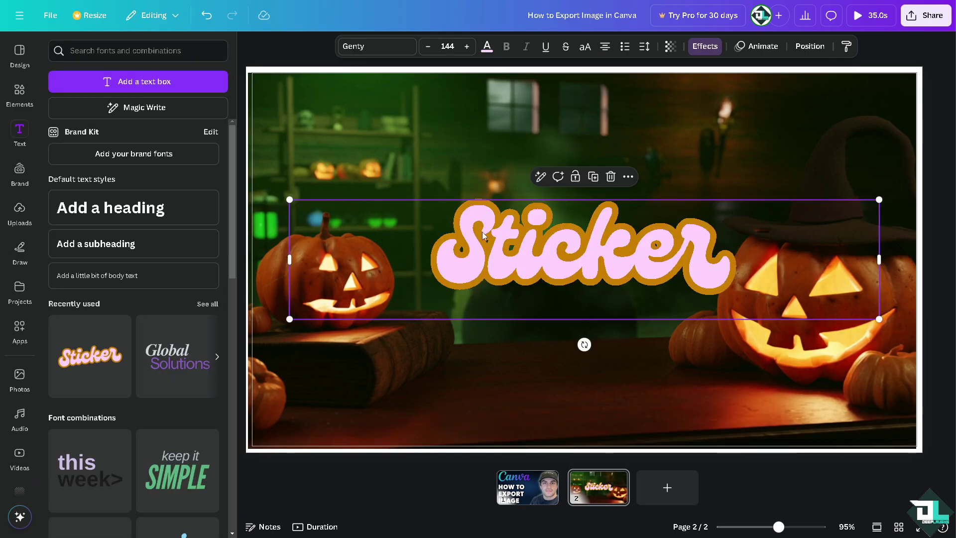
pyautogui.doubleClick(485, 228)
pyautogui.write('How to Export Image in Canva')
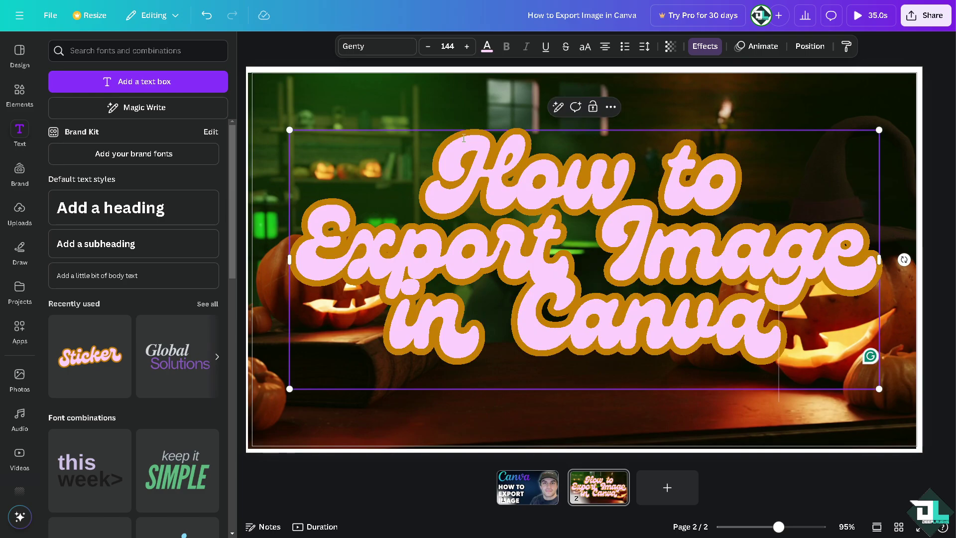
pyautogui.click(447, 47)
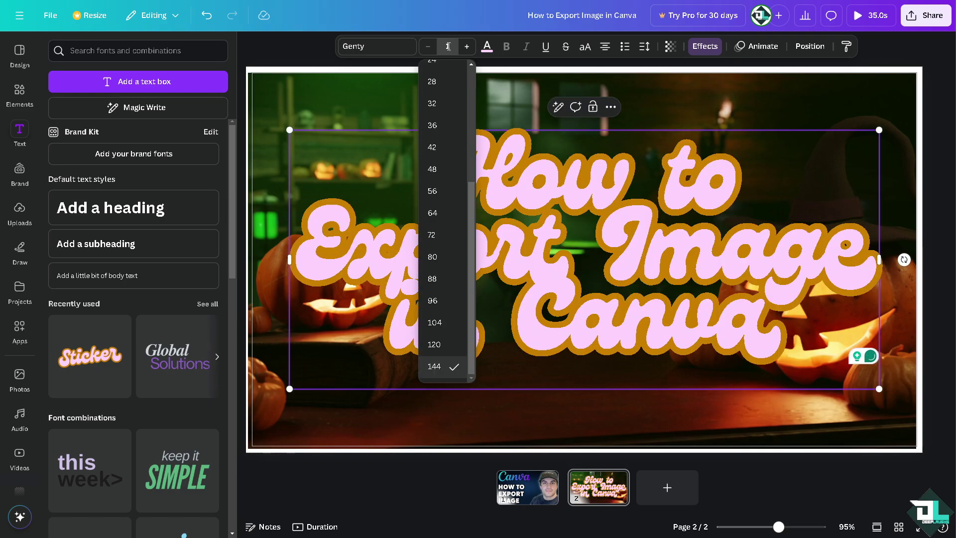
pyautogui.write('100')
pyautogui.press('Return')
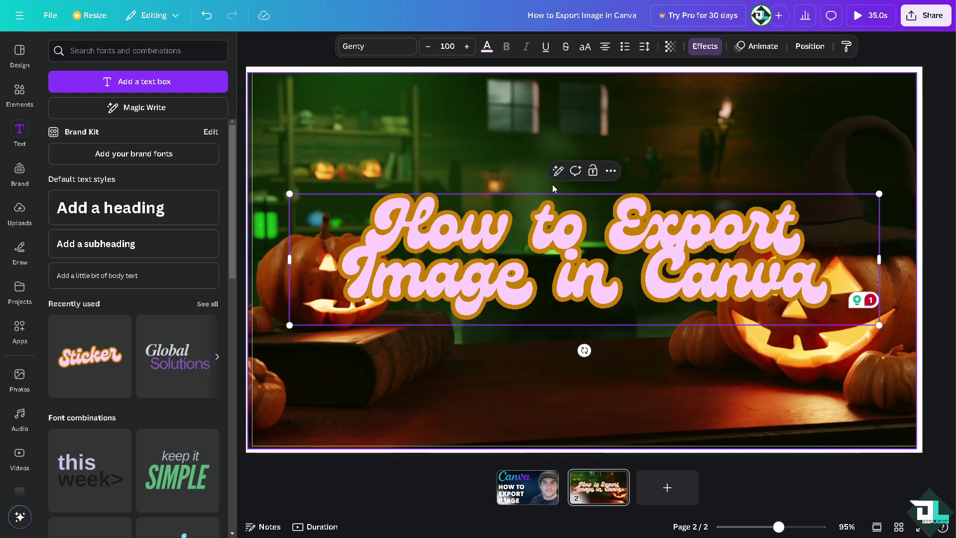
# Change the whole title to the Hertical font.
pyautogui.click(448, 269)
pyautogui.hotkey('ctrl', 'a')
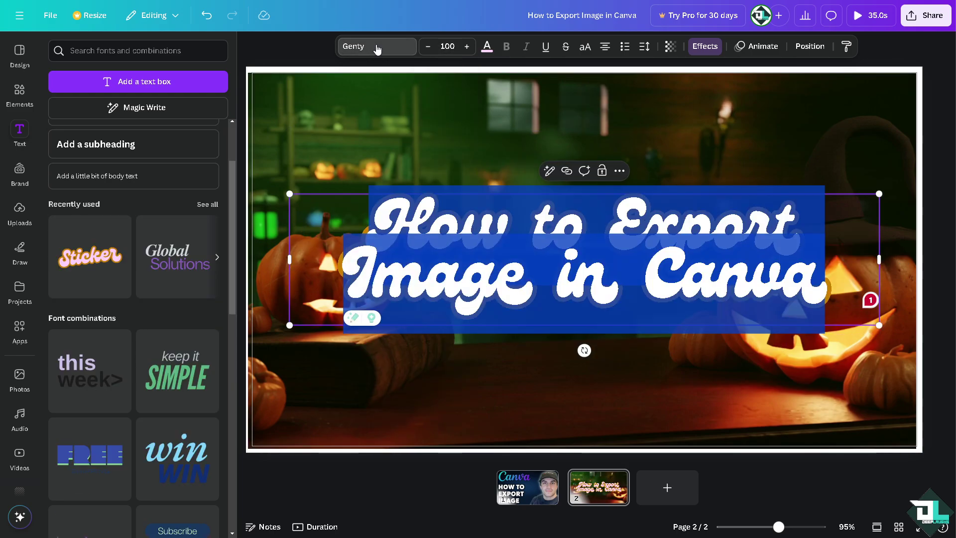
pyautogui.click(377, 48)
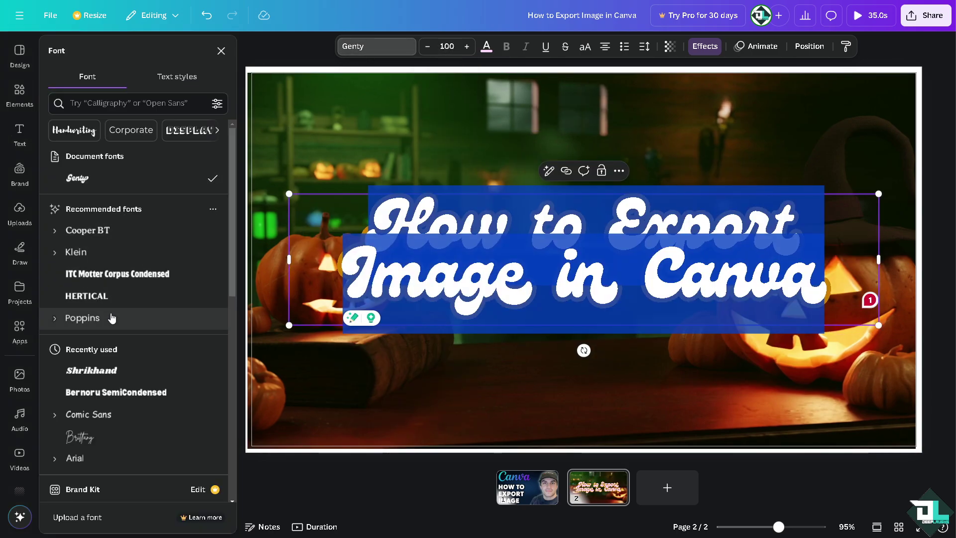
pyautogui.click(114, 297)
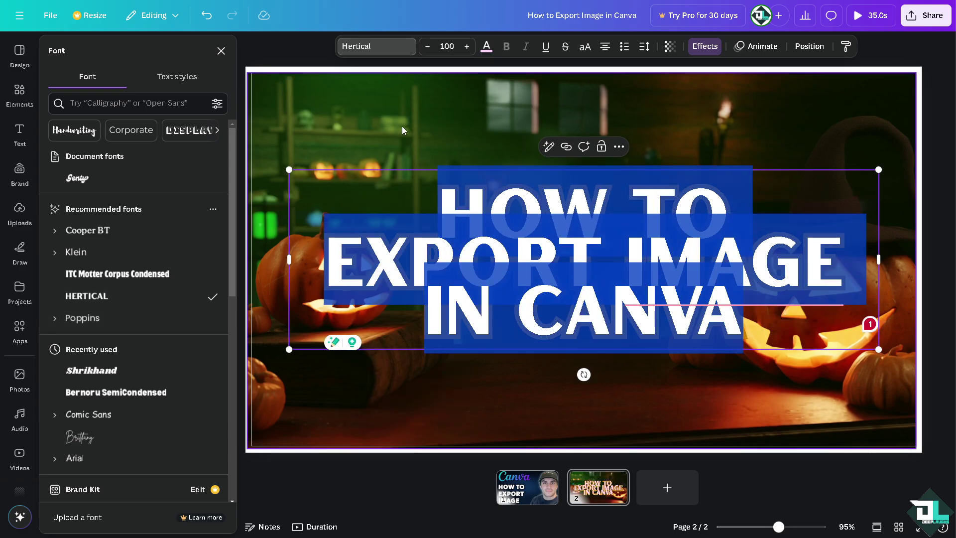
pyautogui.click(403, 131)
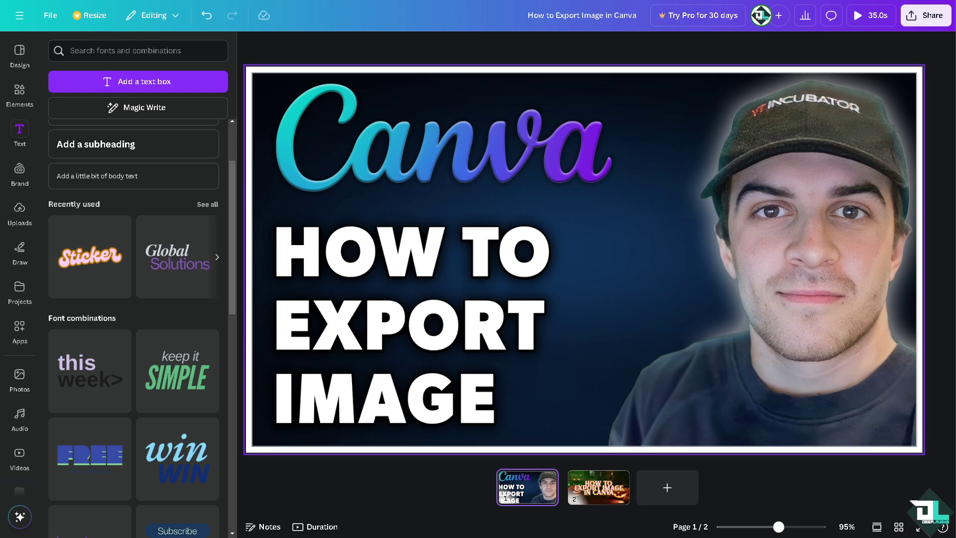
# Go to Share > Download and expand the File type list.
pyautogui.click(941, 25)
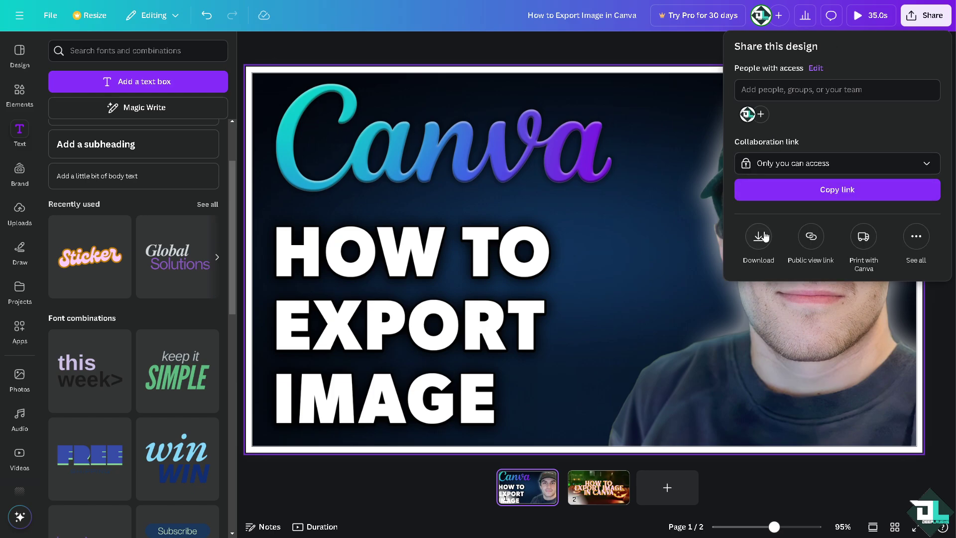
pyautogui.click(757, 238)
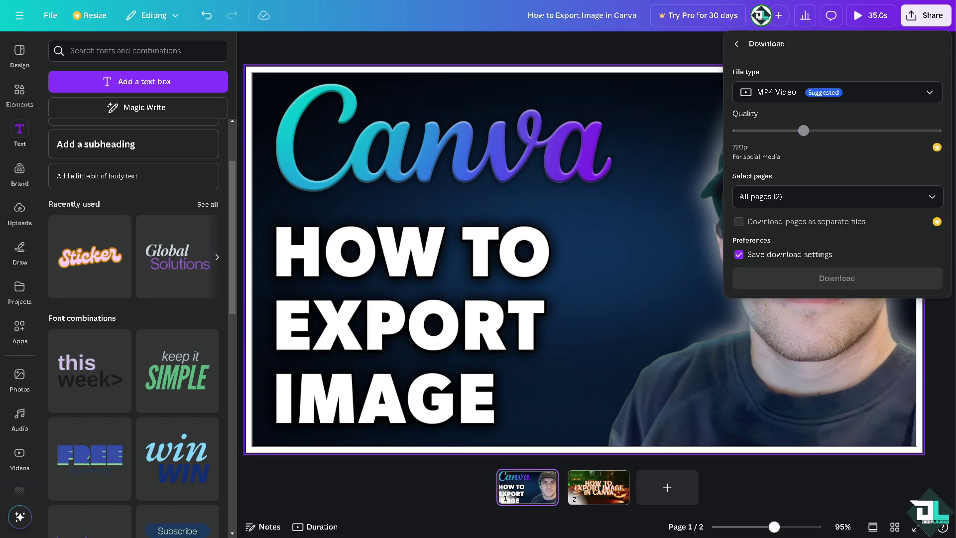
pyautogui.click(843, 97)
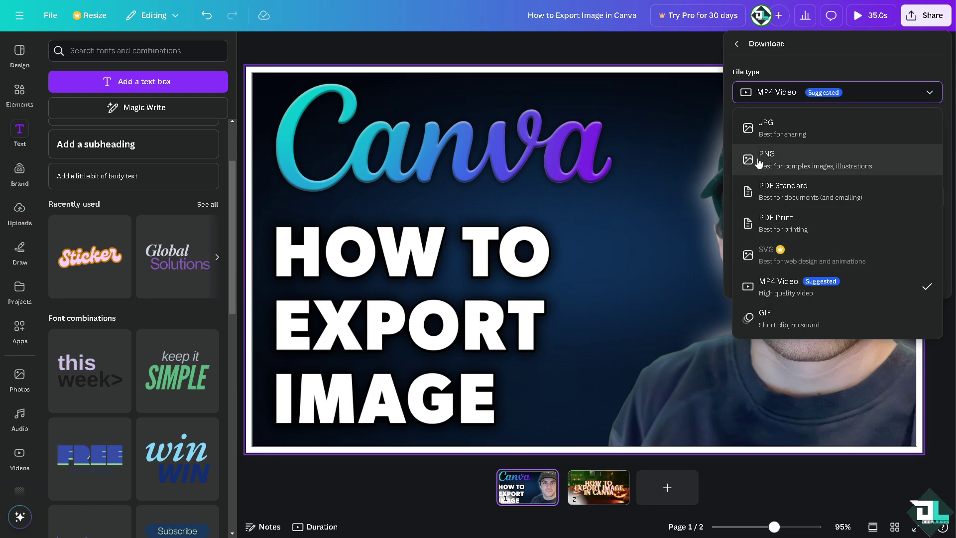
# Switch the download to JPG for page 1 only, then go back to Share.
pyautogui.click(771, 133)
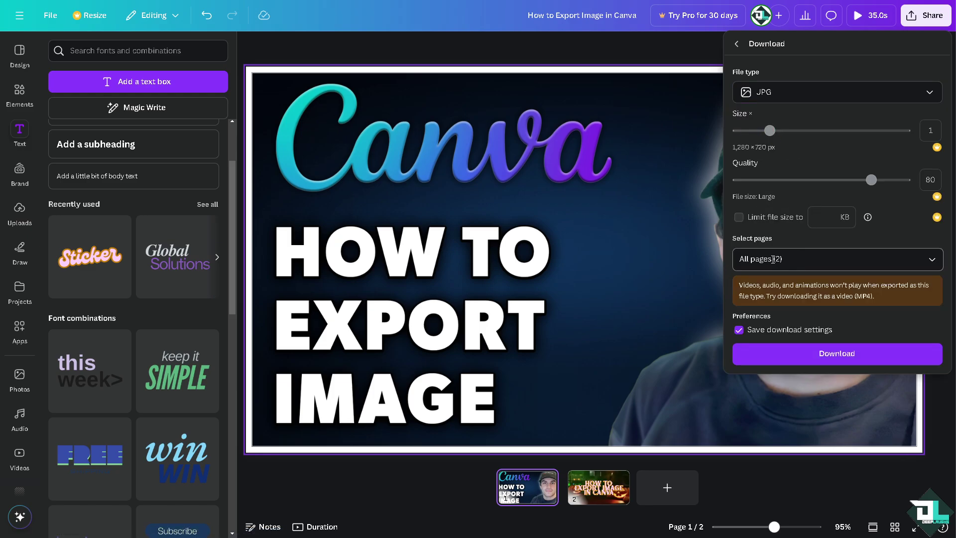
pyautogui.click(922, 261)
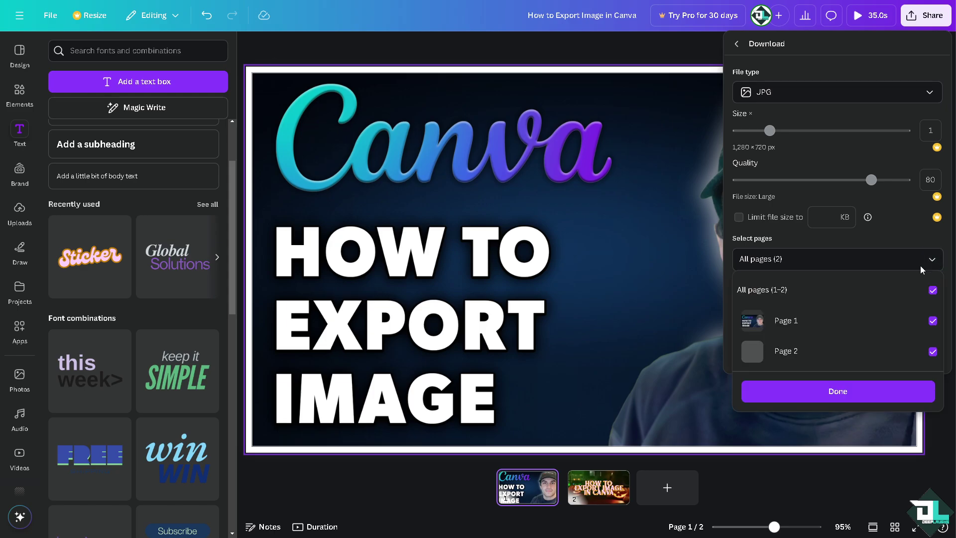
pyautogui.click(933, 351)
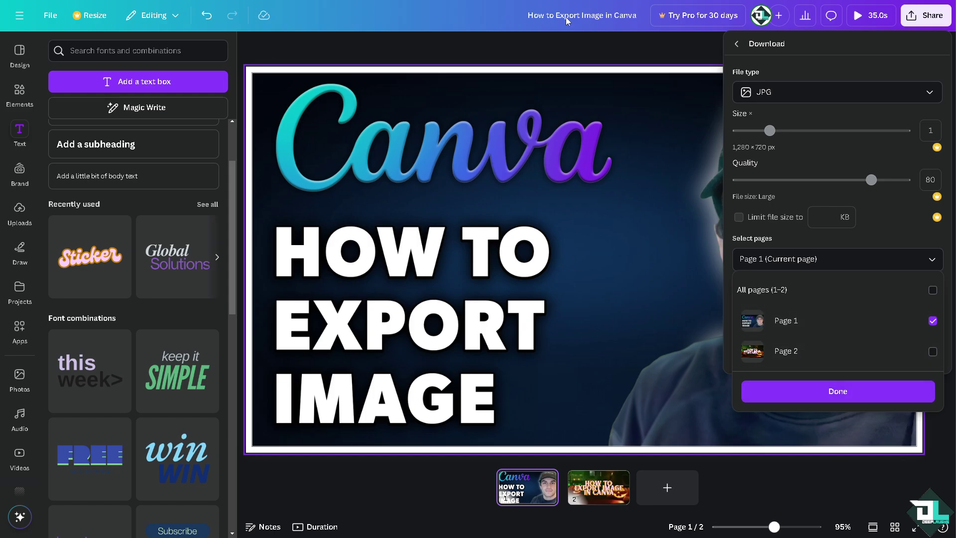
pyautogui.click(610, 47)
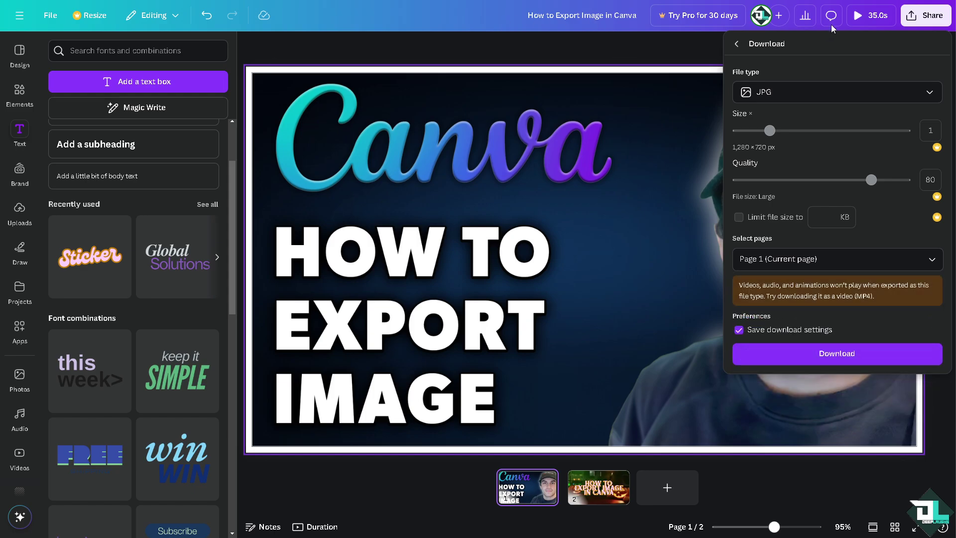
pyautogui.click(738, 44)
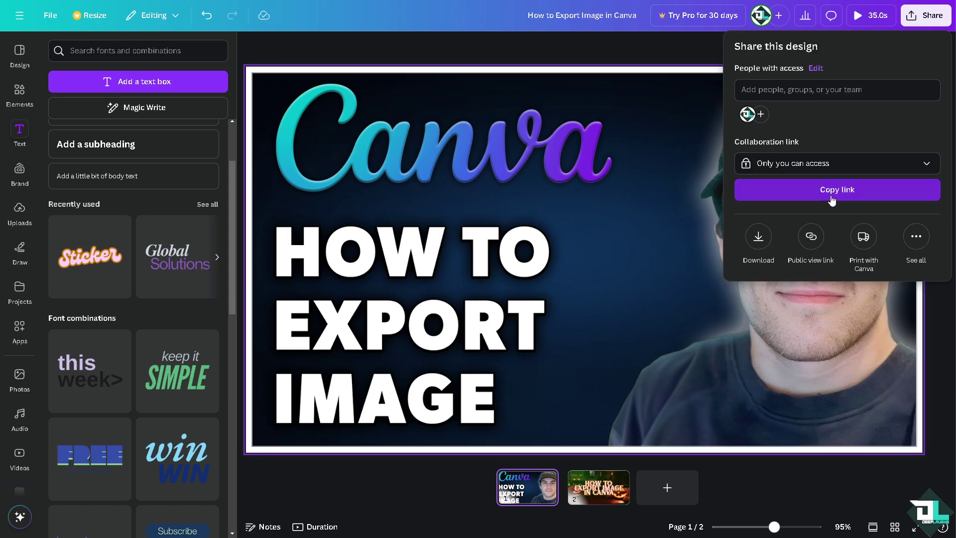
# Use See all in the Share panel to show More ways to publish.
pyautogui.click(916, 236)
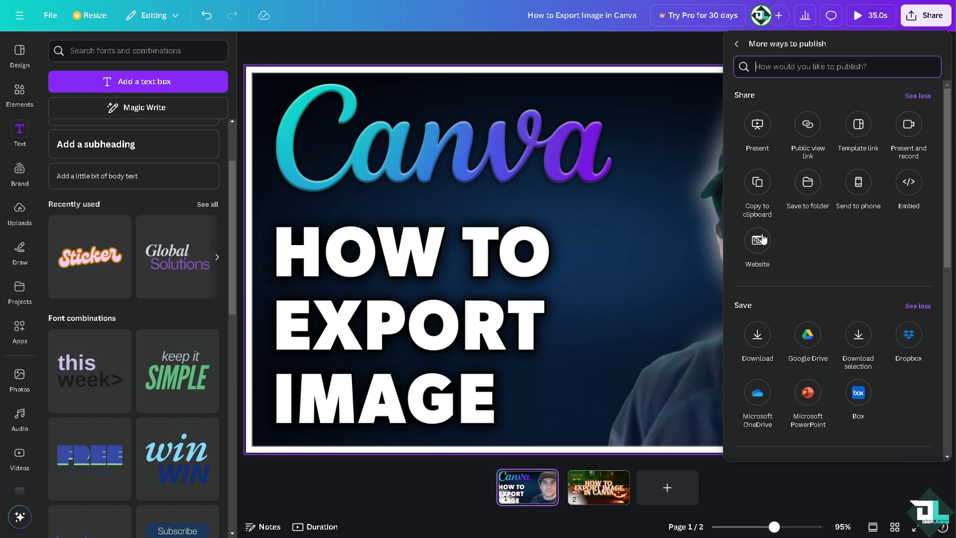
# Browse the More ways to publish options, then dismiss the panel to reveal the 'How to Export Image' page.
pyautogui.scroll(-2, 848, 348)
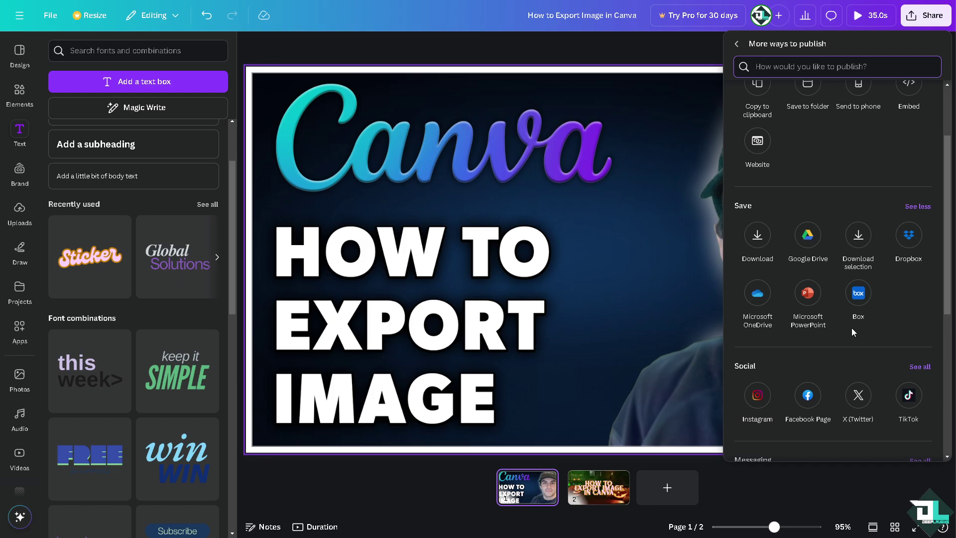
pyautogui.scroll(-3, 837, 336)
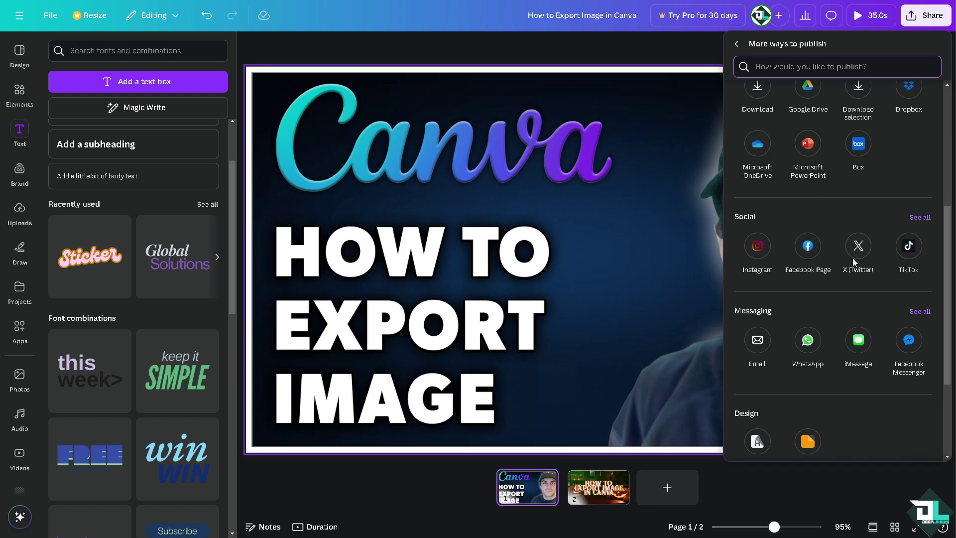
pyautogui.scroll(-2, 810, 305)
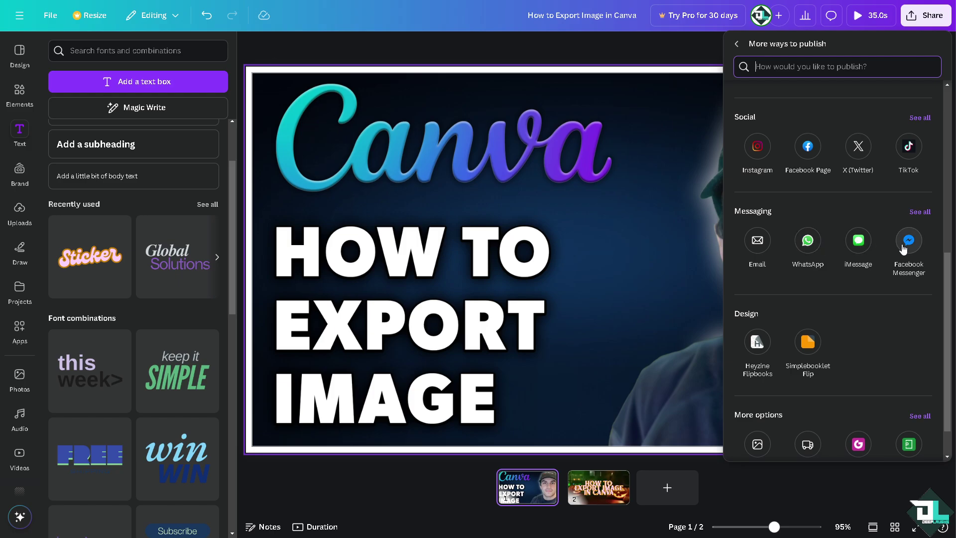
pyautogui.scroll(-2, 851, 361)
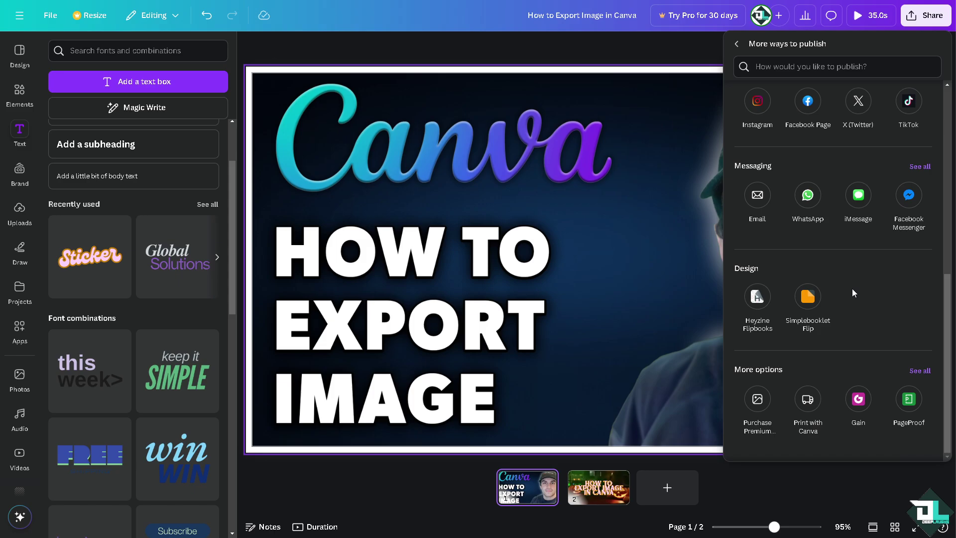
pyautogui.scroll(10, 861, 301)
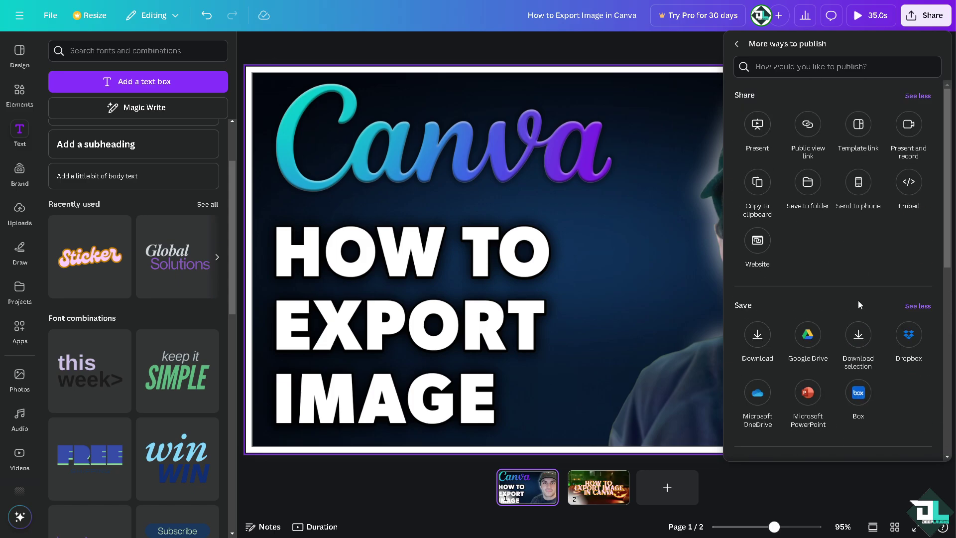
pyautogui.press('Escape')
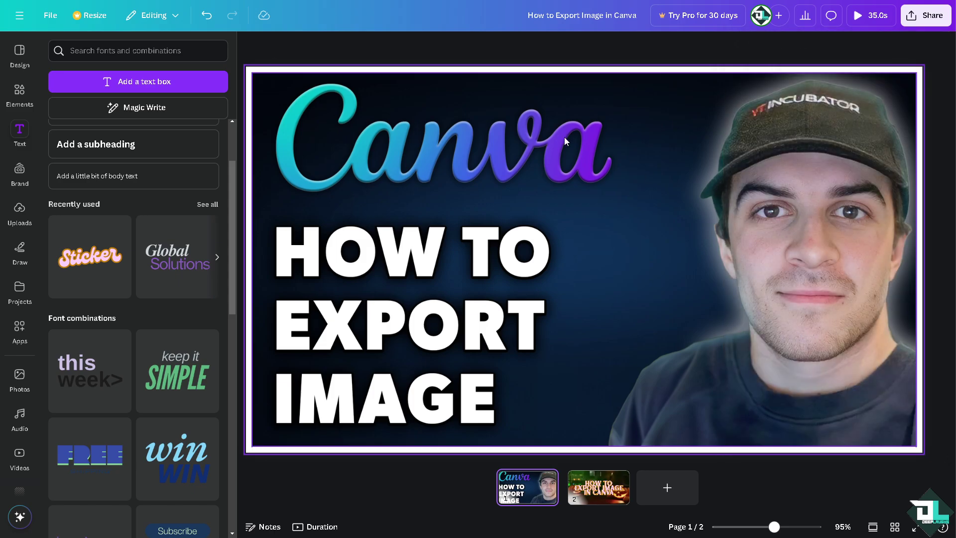